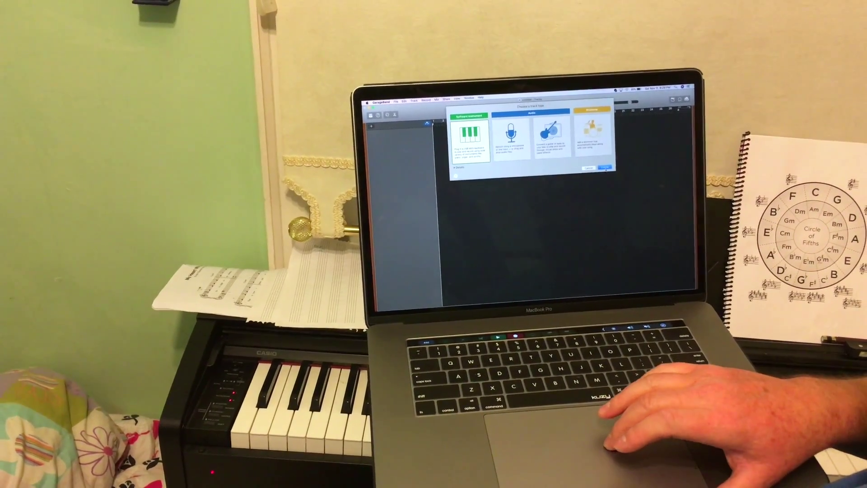
Confirm Software Instrument as the new project's track type to create the track.
{"action": "key", "text": "Return"}
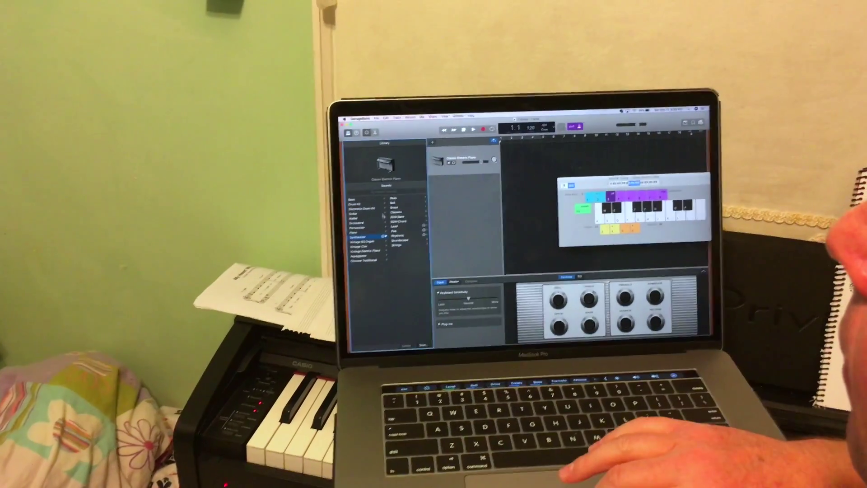
Select the Bass category in the Library to list its sounds.
{"action": "left_click", "coordinate": [393, 197]}
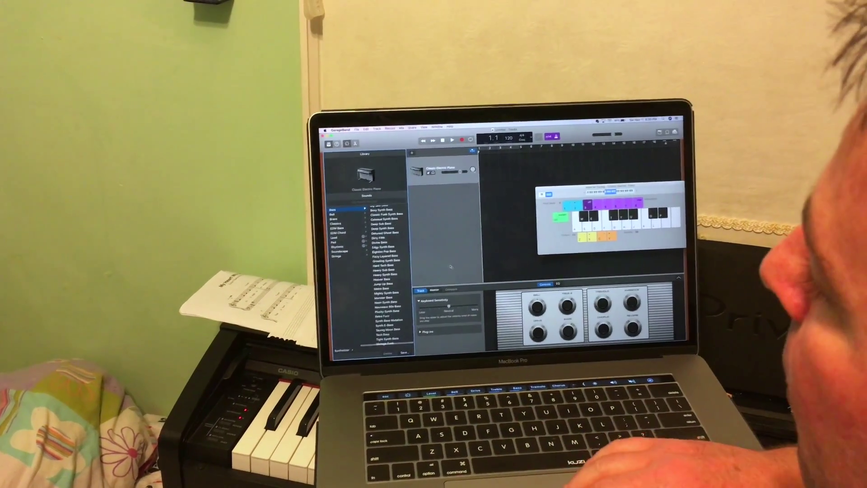
{"action": "scroll", "coordinate": [387, 304], "scroll_direction": "down", "scroll_amount": 1}
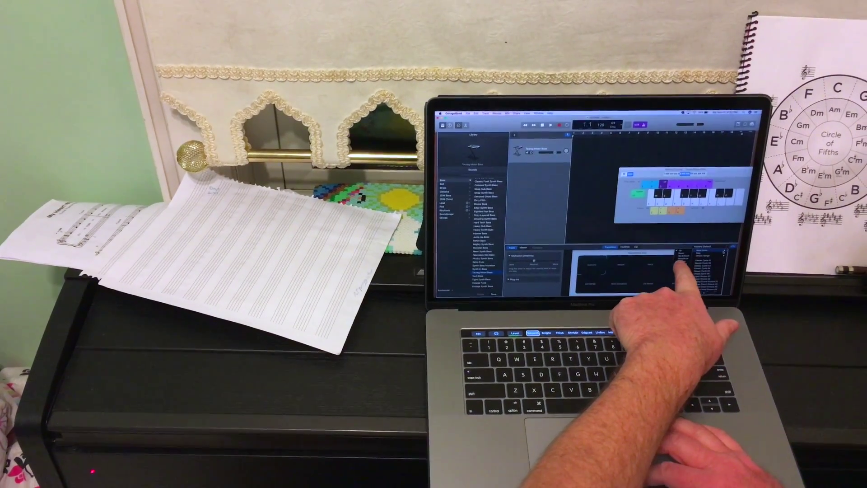
Confirm Up & Down as the arpeggiator mode.
{"action": "key", "text": "Return"}
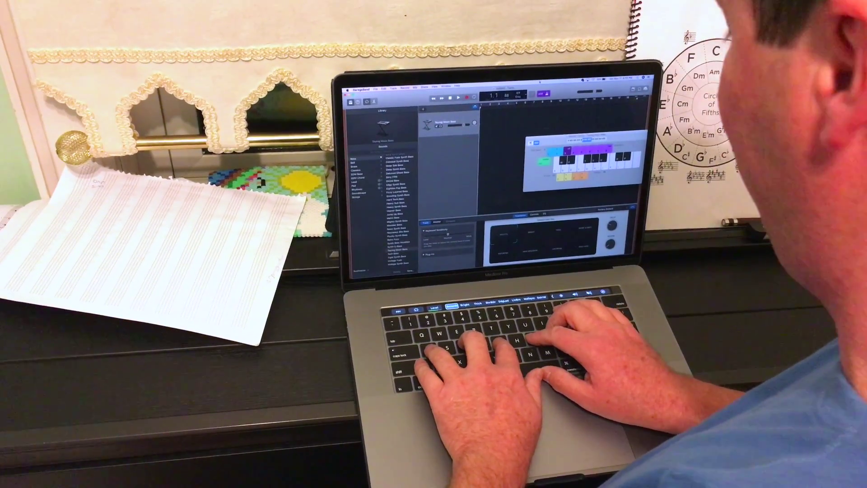
Hold the A, D, G and J musical typing keys to sound the C maj7 chord.
{"action": "key", "text": "a"}
{"action": "key", "text": "d"}
{"action": "key", "text": "g"}
{"action": "key", "text": "j"}
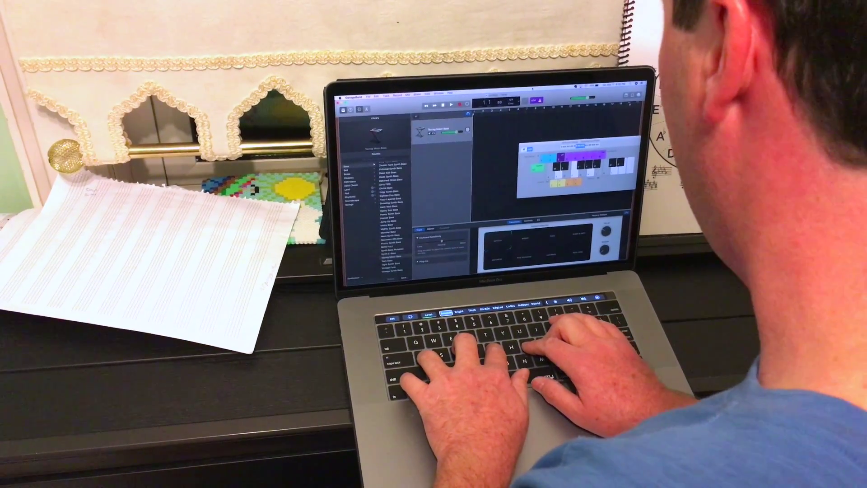